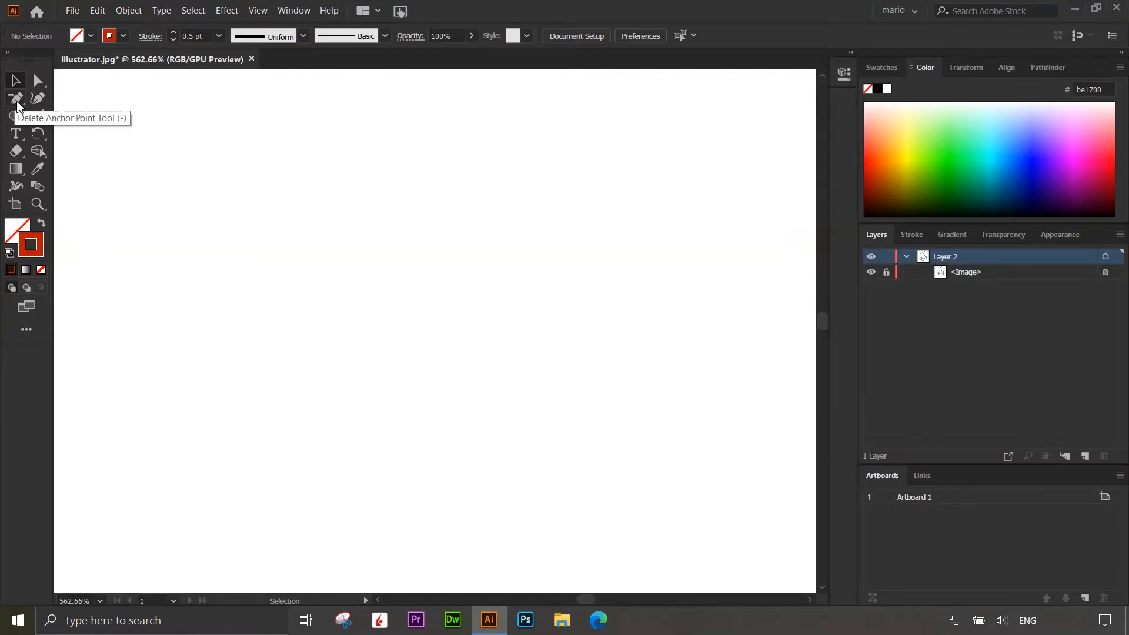
Draw an open zigzag path of four straight segments on the blank canvas with the Pen tool
left_click_drag(18, 105, 25, 97)
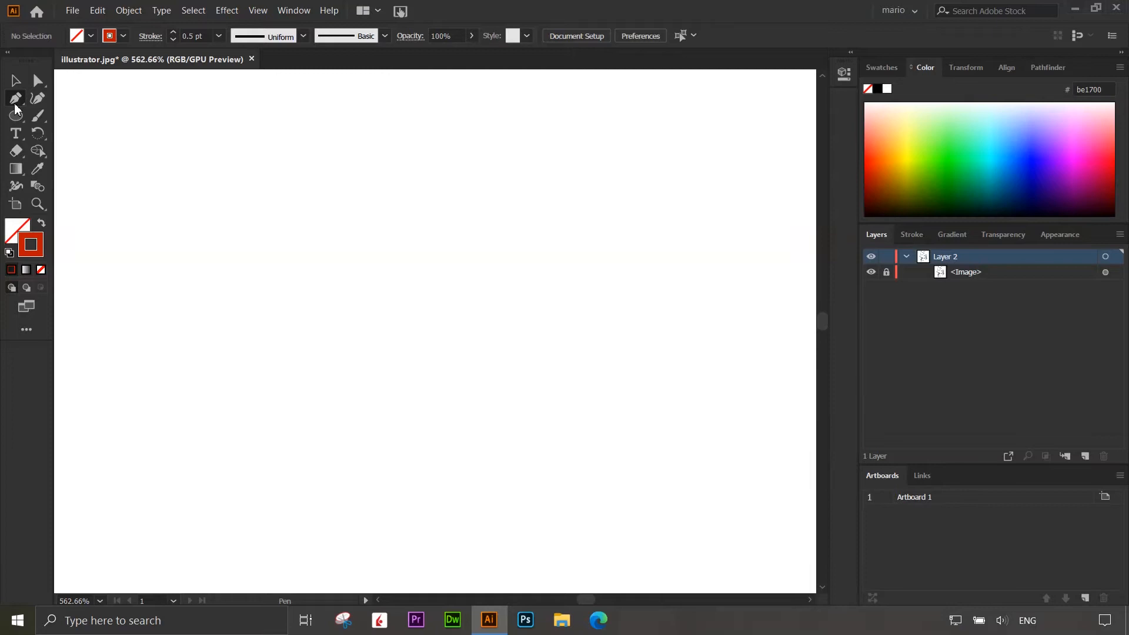
right_click(16, 105)
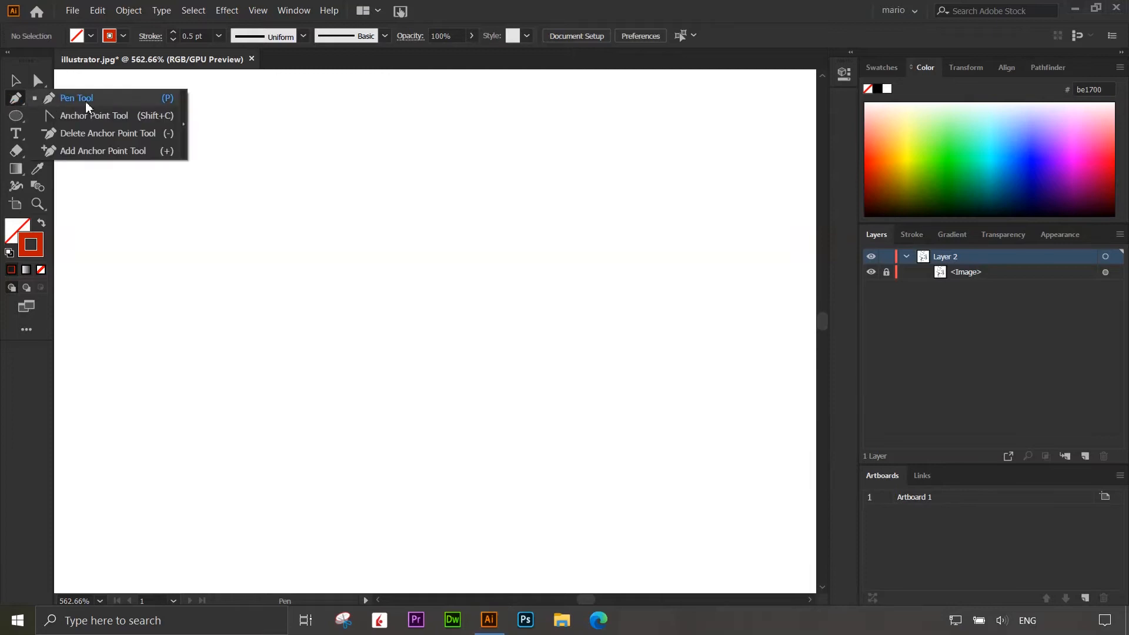
left_click(90, 135)
left_click(242, 310)
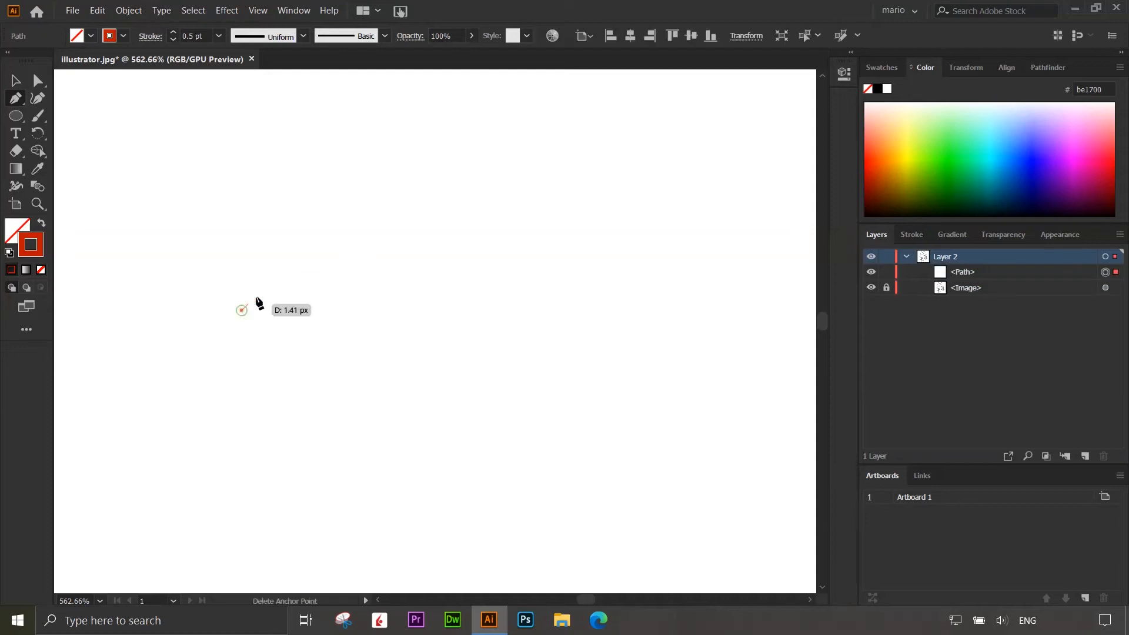
left_click(310, 254)
left_click(397, 318)
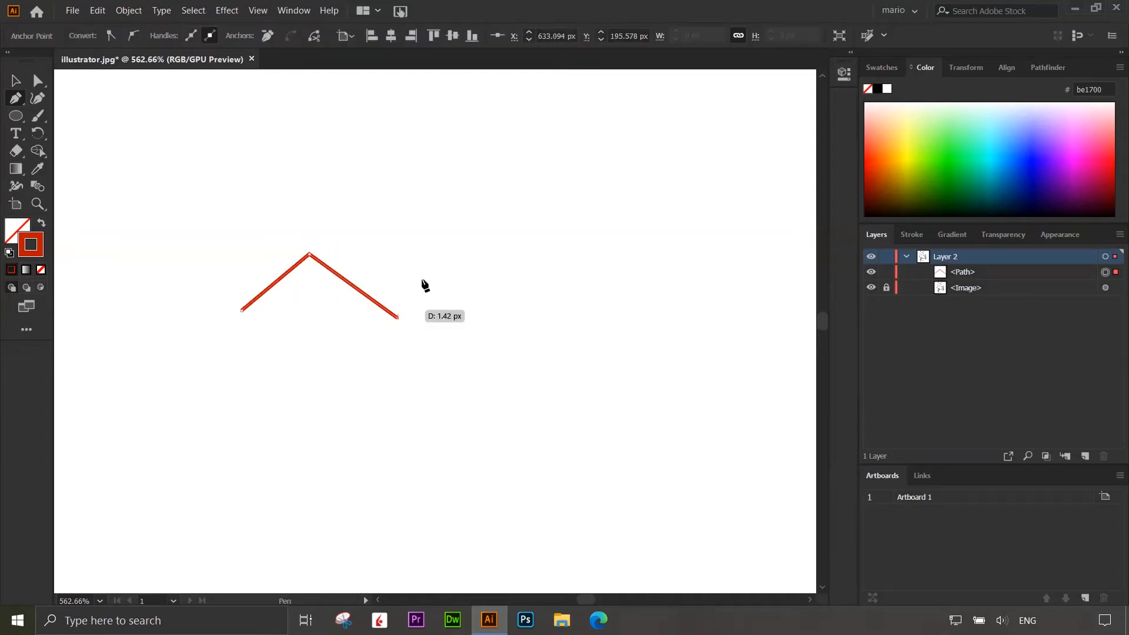
left_click(447, 243)
left_click(544, 321)
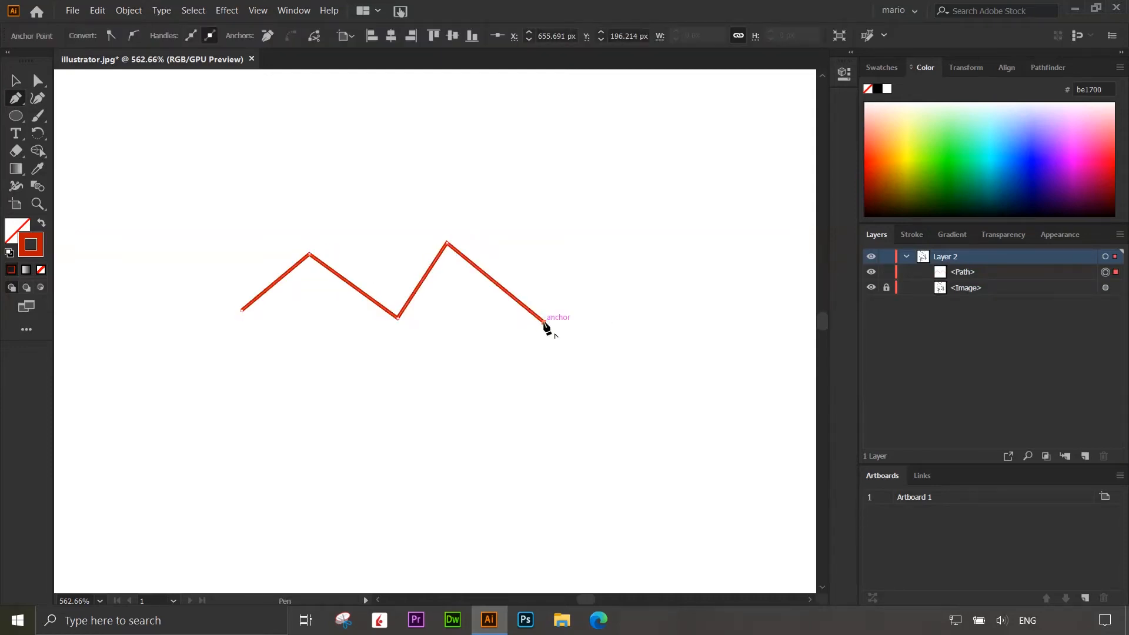
Extend the zigzag from its last anchor with two curved segments that form a round hook bending back below
left_click_drag(601, 249, 646, 262)
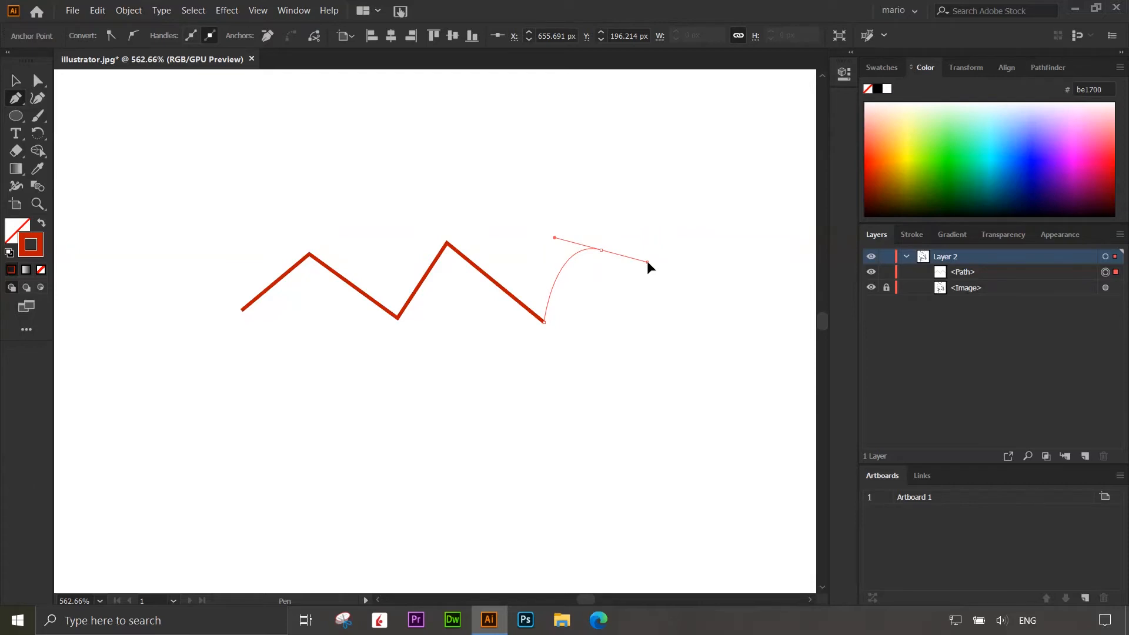
left_click_drag(647, 261, 646, 262)
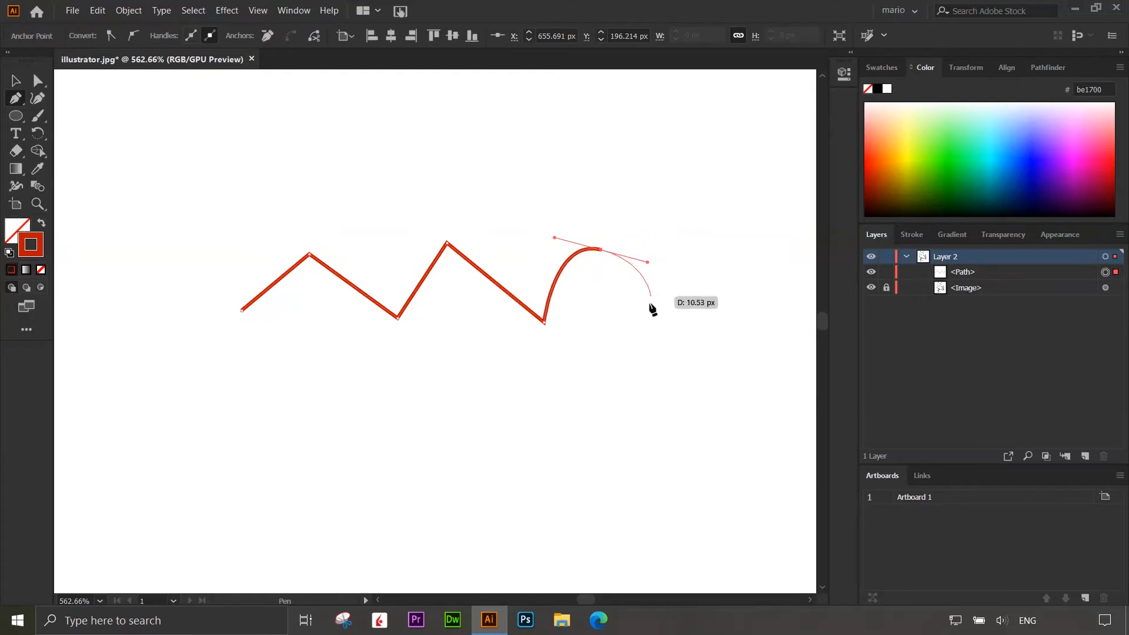
left_click_drag(600, 381, 518, 395)
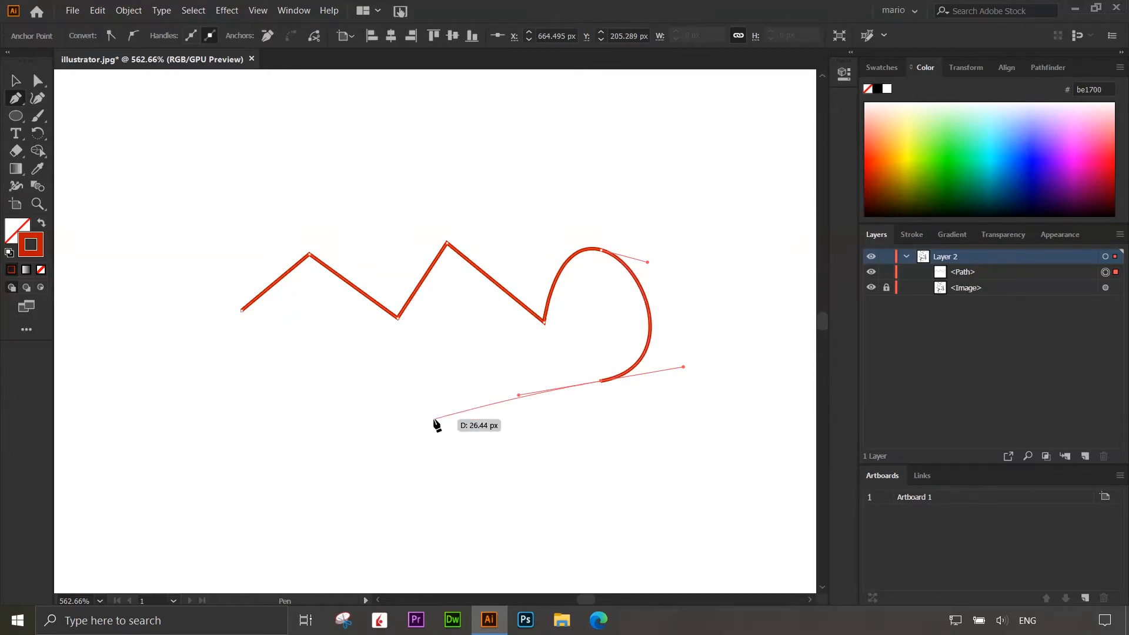
Select the anchor at the top of the curved hook with Direct Selection and shift it slightly along with its handles
left_click(37, 81)
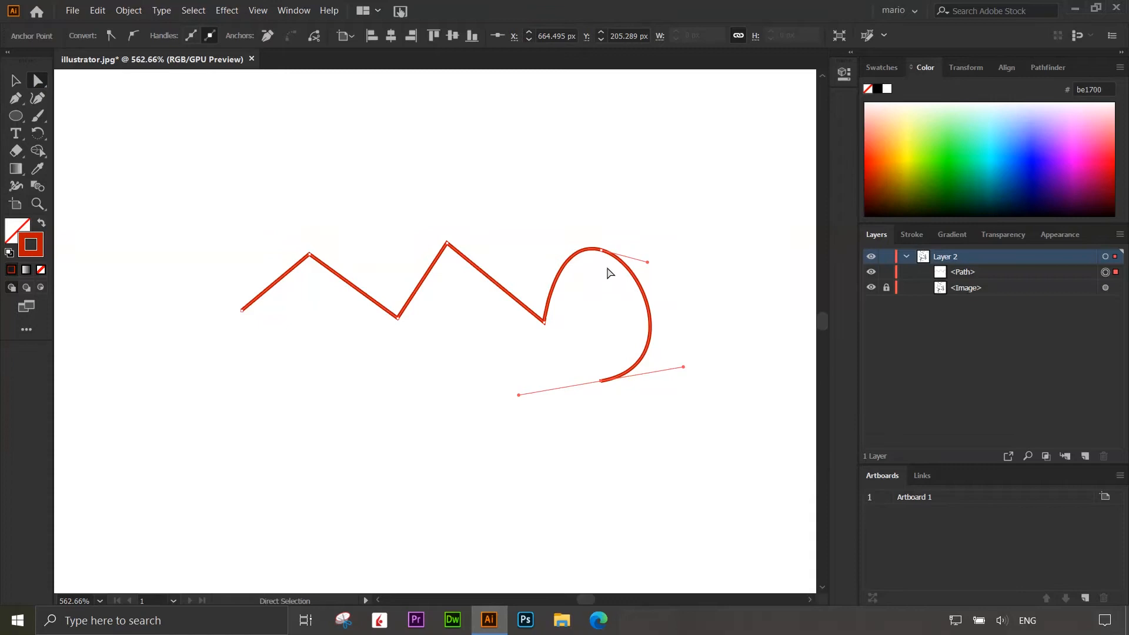
left_click(601, 250)
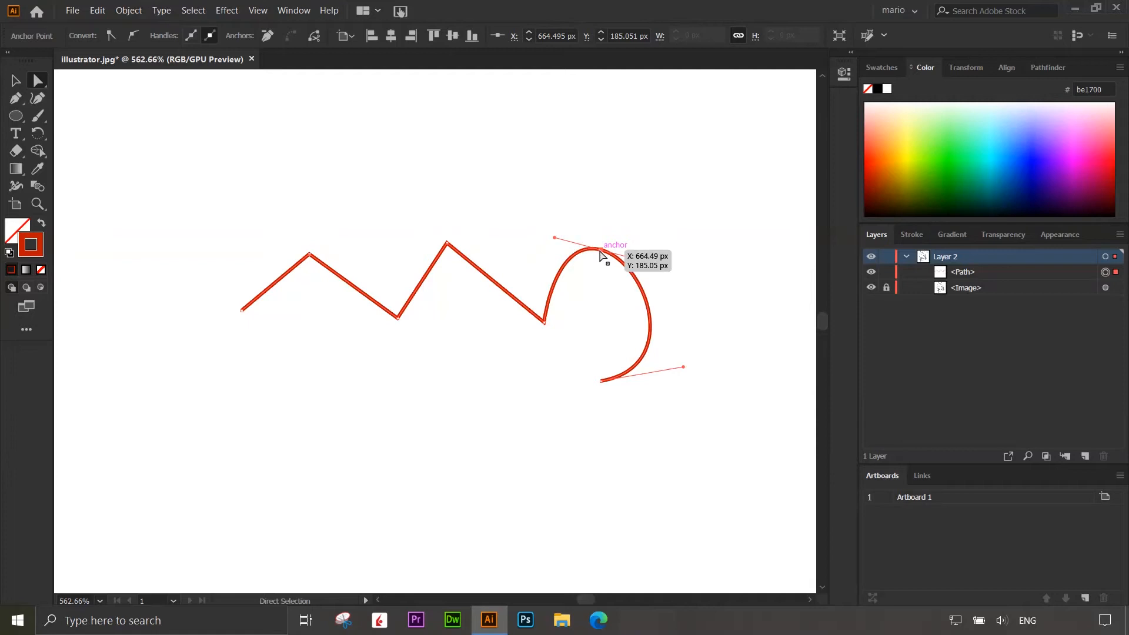
left_click_drag(600, 254, 650, 256)
mouse_move(653, 312)
left_mouse_down()
mouse_move(733, 289)
mouse_move(737, 225)
mouse_move(655, 313)
left_mouse_up()
mouse_move(654, 258)
left_mouse_down()
mouse_move(547, 265)
mouse_move(655, 257)
left_mouse_up()
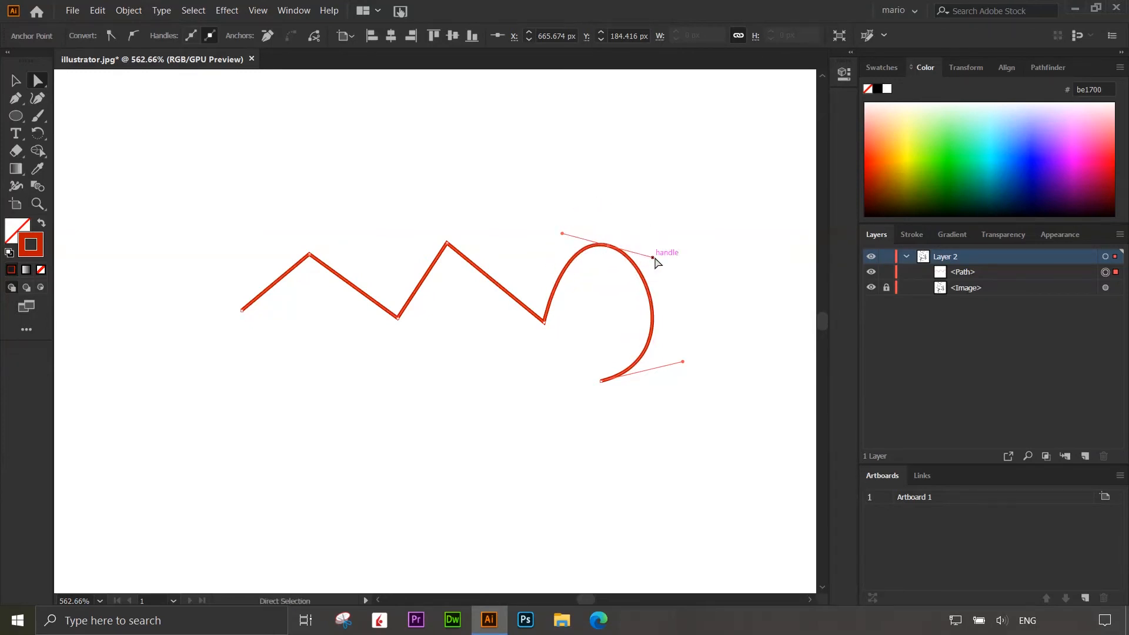
Pull the hook's top anchor handles upward independently to break the smooth curve, and delete the whole practice path
left_click_drag(654, 258, 673, 160)
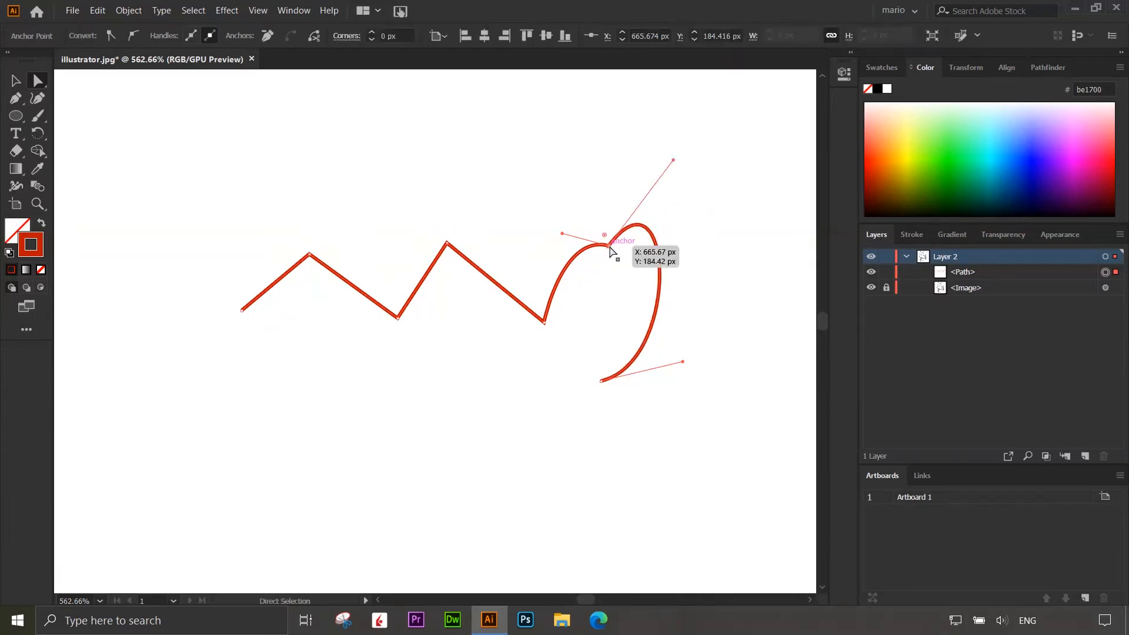
left_click_drag(565, 234, 526, 166)
key("v")
key("Delete")
Trace the fox eye's inner edge with the Pen tool from its upper corner to the lower tip, redirecting the tip's handle along the lower edge
key("ctrl+0")
key("z")
left_click_drag(168, 228, 236, 275)
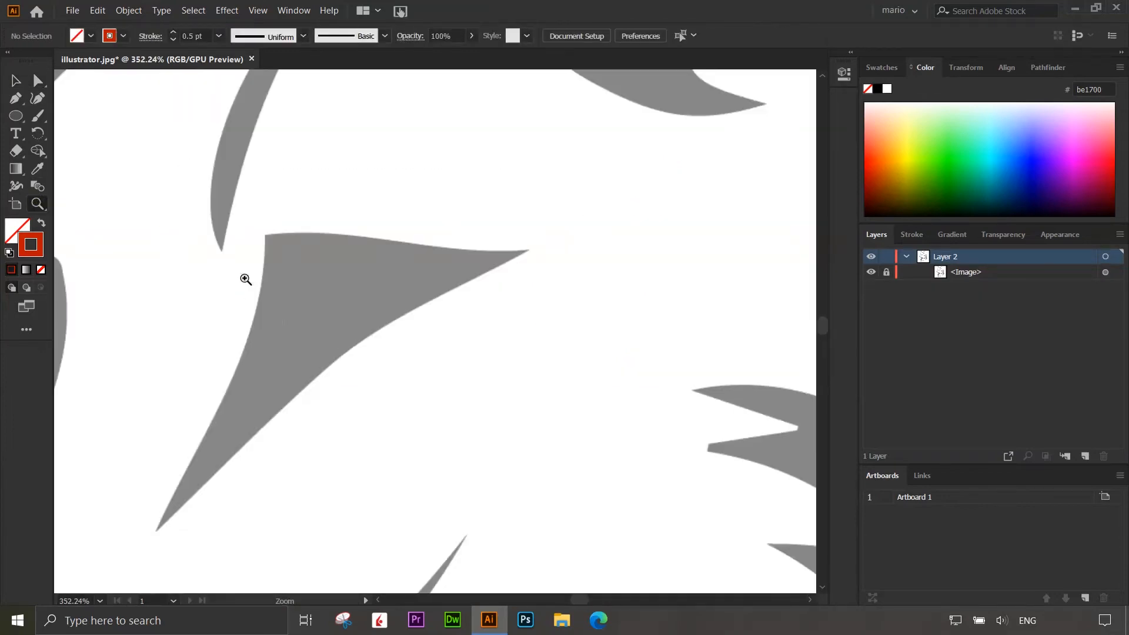
left_click(14, 99)
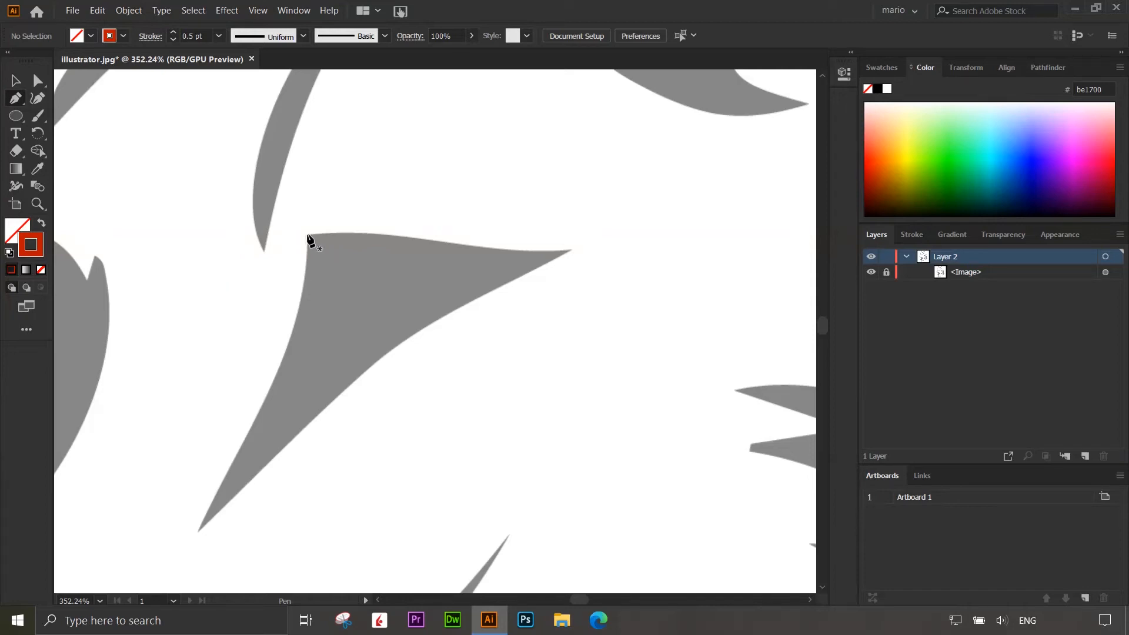
left_click_drag(311, 285, 311, 321)
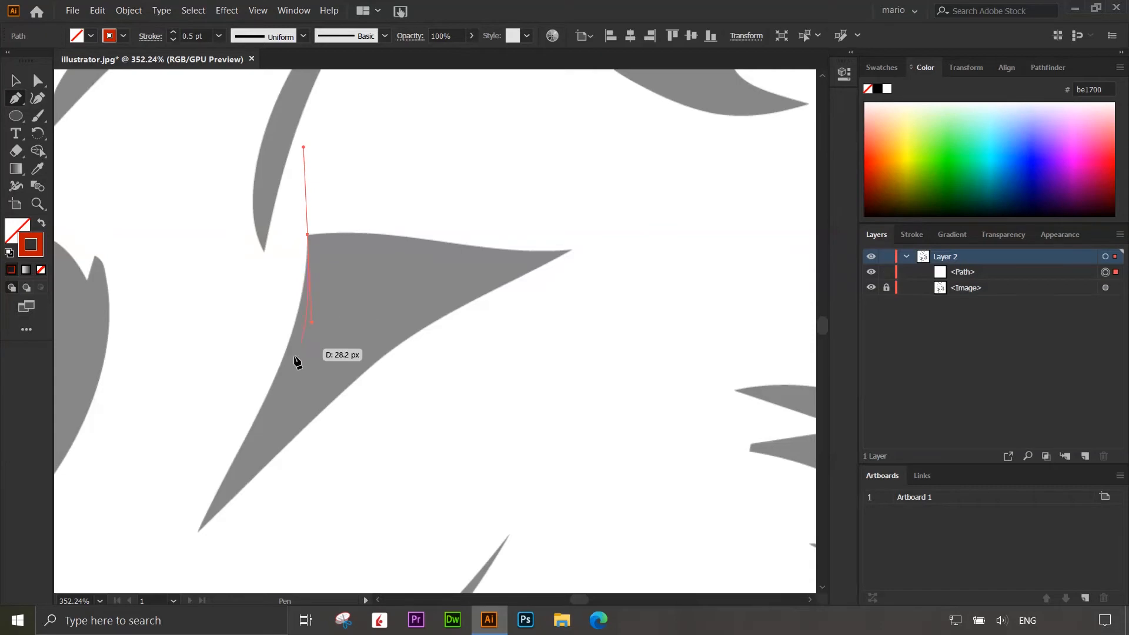
scroll(204, 525, "down", 3)
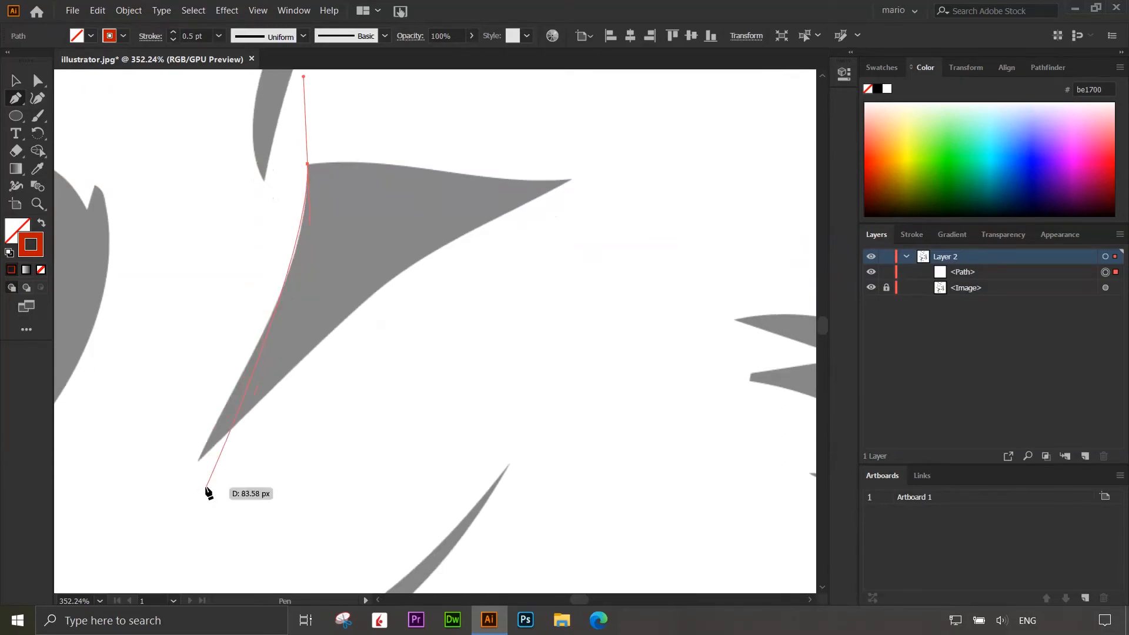
mouse_move(200, 460)
left_mouse_down()
mouse_move(166, 495)
mouse_move(156, 527)
left_mouse_up()
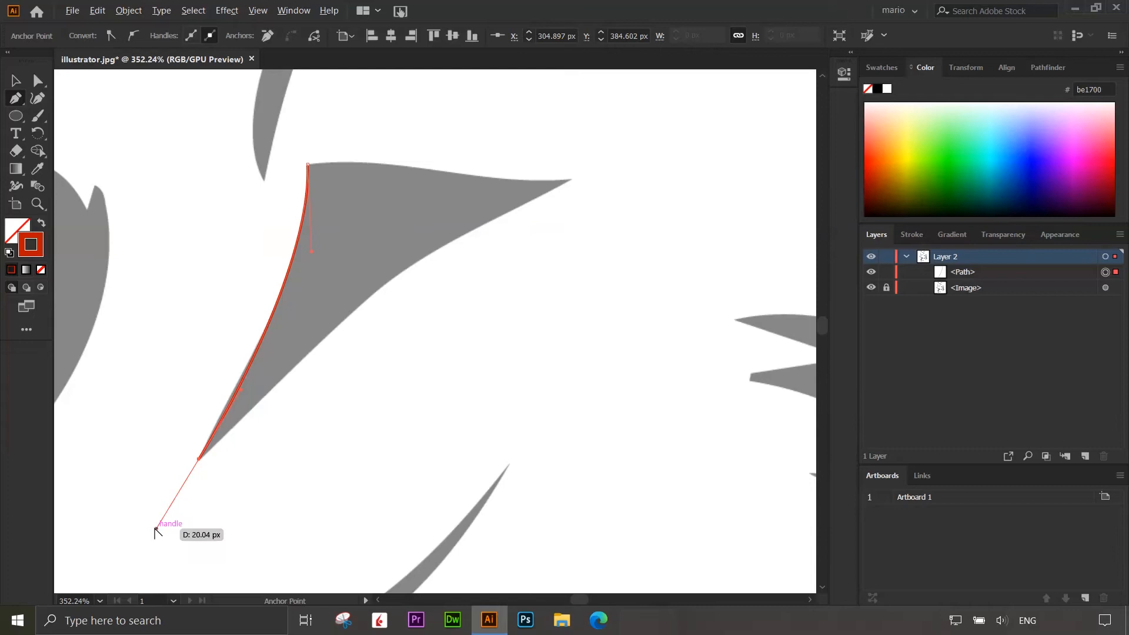
left_click_drag(156, 527, 231, 459)
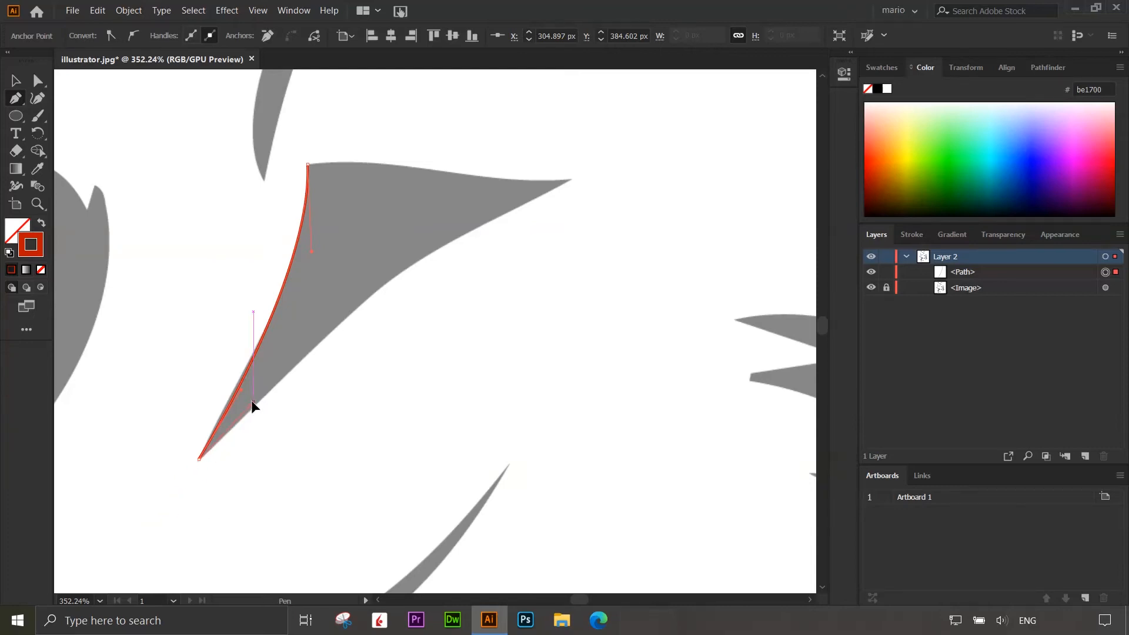
left_click_drag(252, 402, 253, 402)
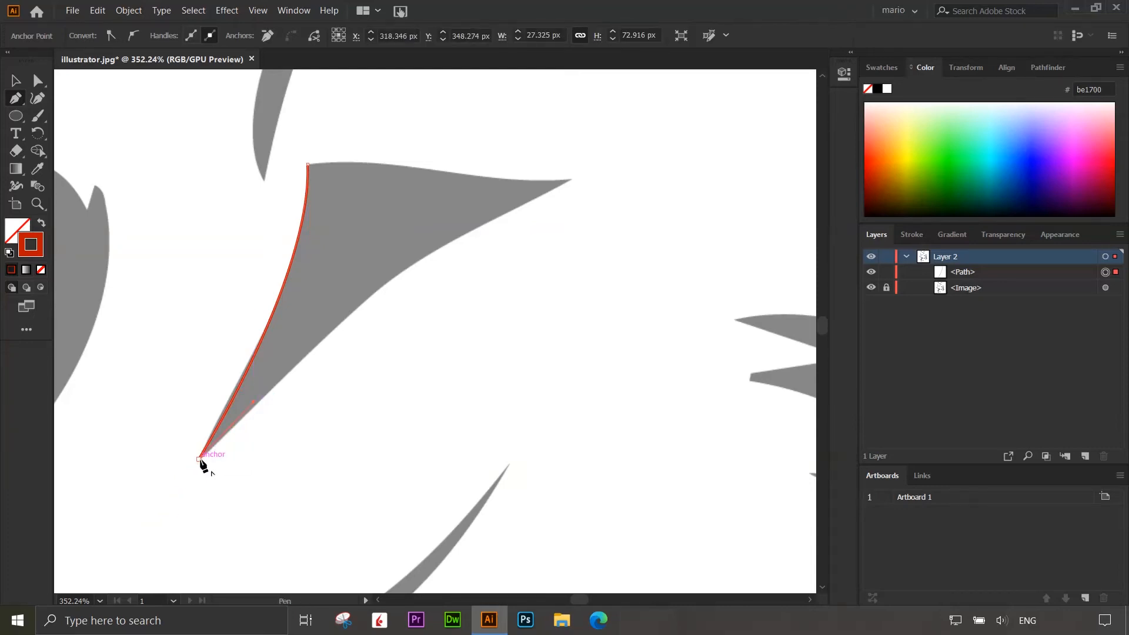
Trace the eye's lower edge, outer corner and upper edge, close the path at the upper corner, and deselect it
left_click_drag(199, 460, 370, 297)
left_click_drag(411, 259, 610, 165)
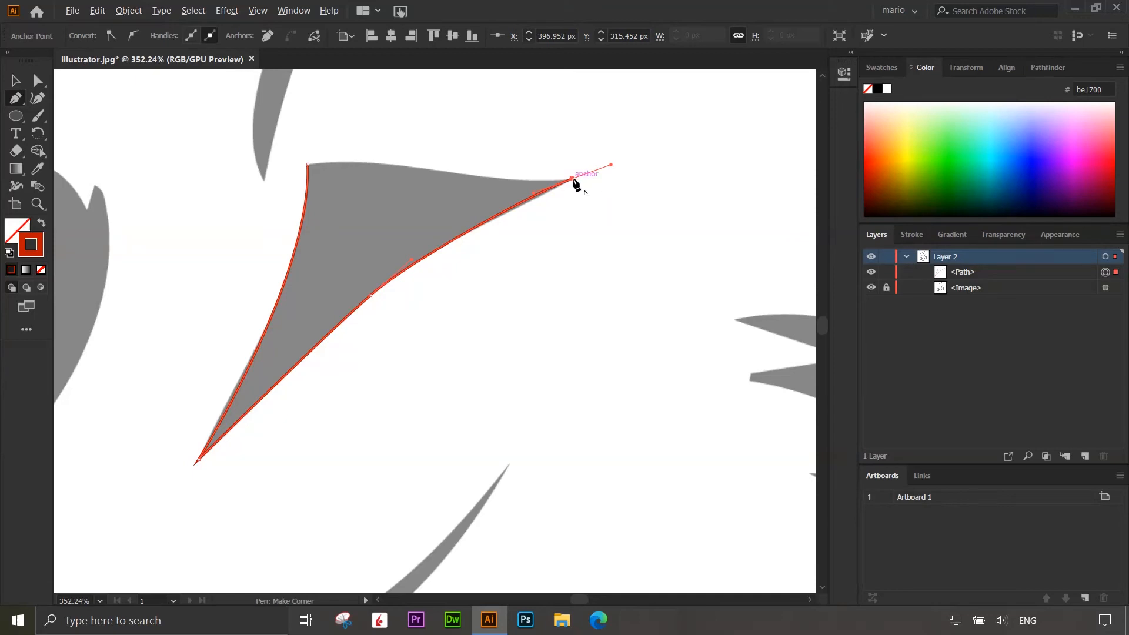
left_click(573, 180)
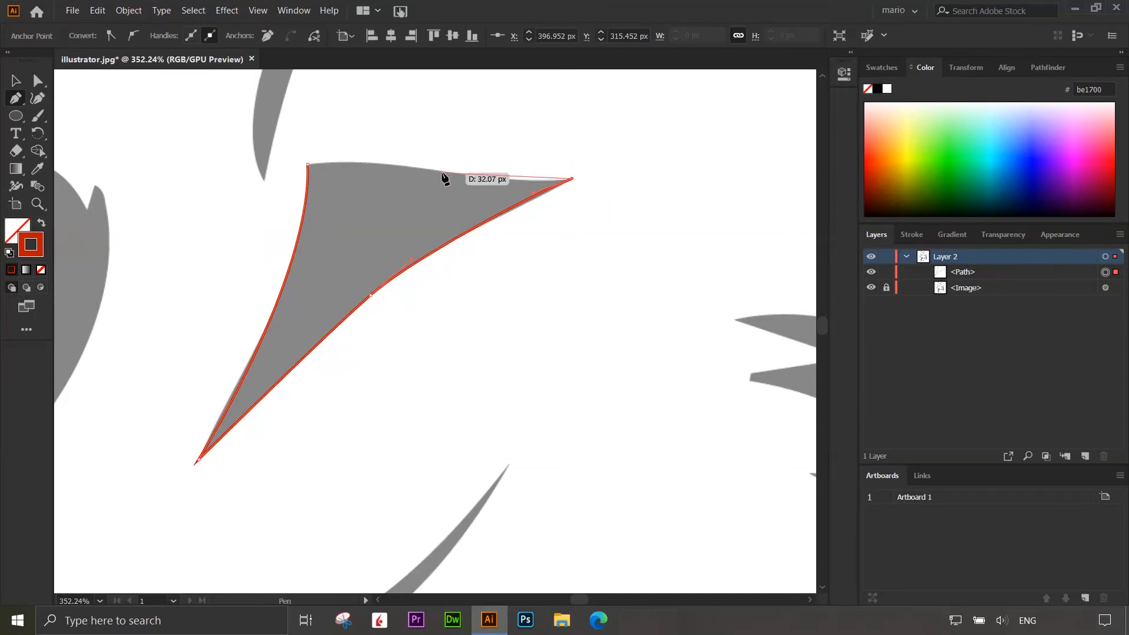
left_click_drag(443, 172, 359, 157)
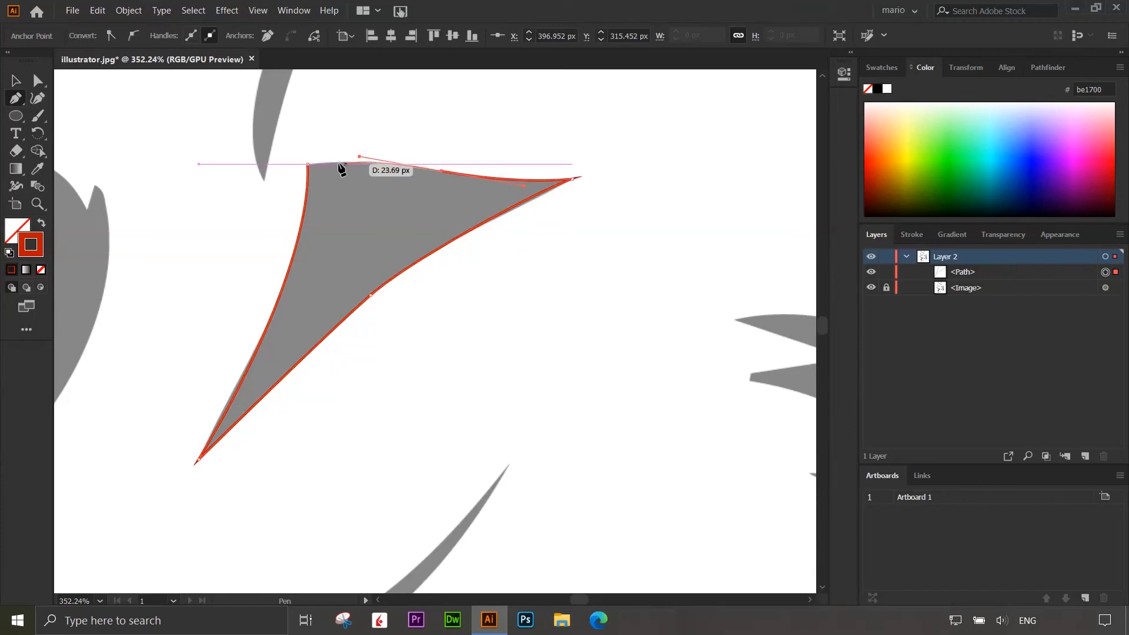
left_click(307, 166)
scroll(474, 358, "up", 2)
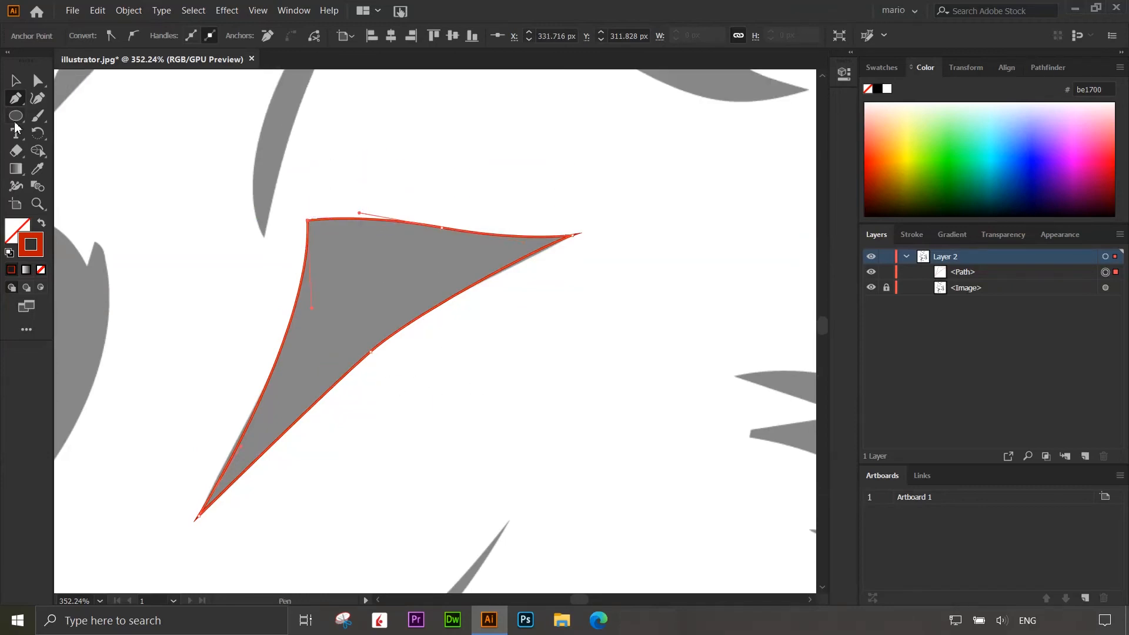
key("v")
left_click(581, 333)
Trace the inner-ear fur shape with the Pen tool from its pointed base along the lowest tuft and the middle tuft's underside
scroll(580, 332, "up", 8)
left_click(16, 98)
left_click_drag(197, 401, 260, 406)
left_click_drag(357, 475, 388, 432)
left_click_drag(389, 424, 604, 367)
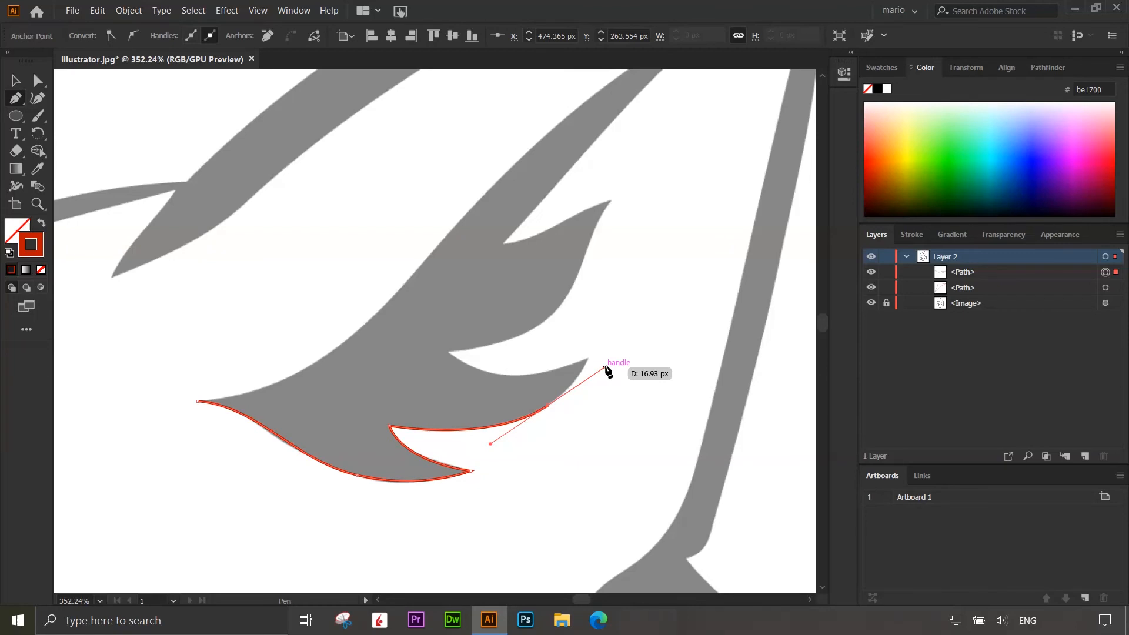
left_click_drag(605, 369, 581, 386)
Trace the remaining tufts and long upper tip of the inner-ear fur, and close the path at its pointed base
left_click(588, 359)
left_click(449, 353)
left_click(723, 190)
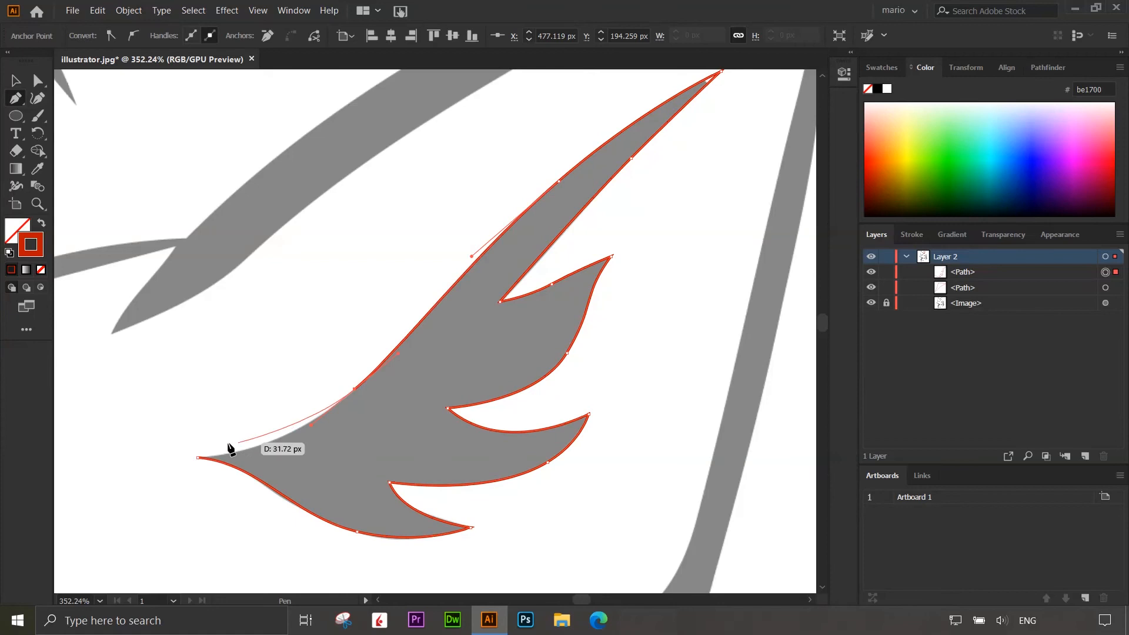
mouse_move(197, 459)
left_mouse_down()
mouse_move(178, 437)
mouse_move(187, 462)
left_mouse_up()
key("ctrl+z")
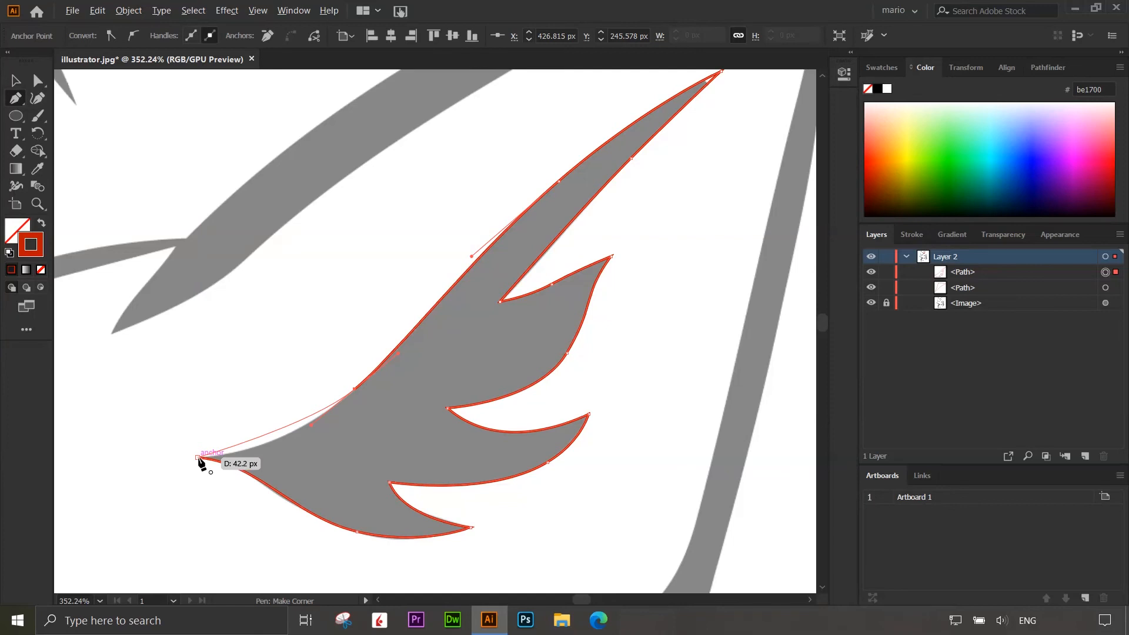
left_click(198, 458)
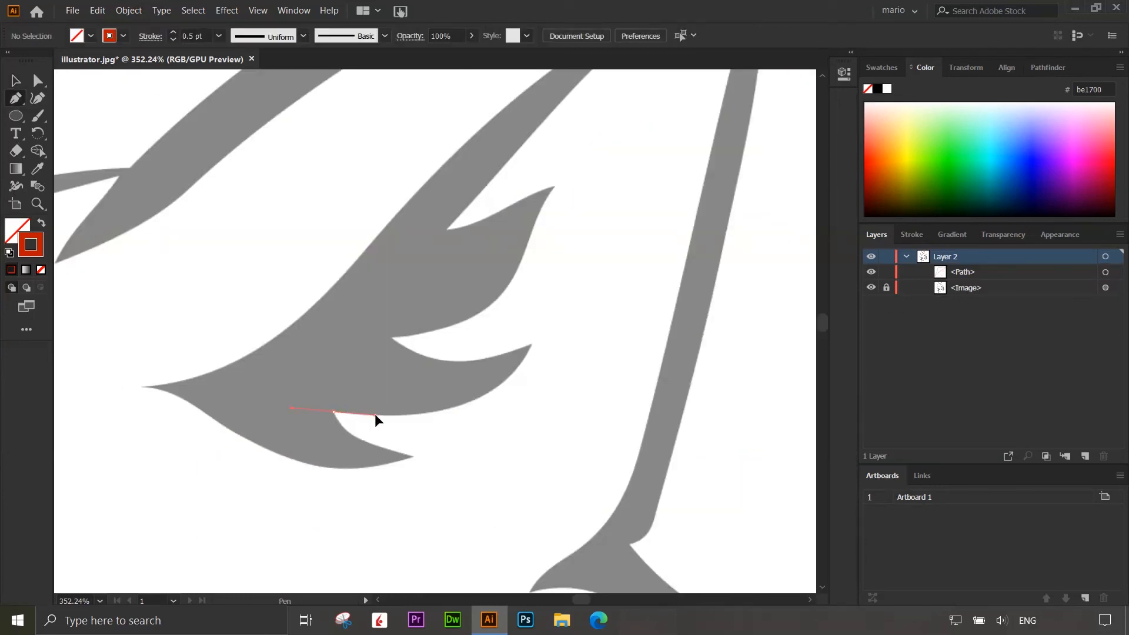
Draw a two-segment curved path along the underside of the middle ear tuft up to its tip, and deselect it
left_click_drag(375, 415, 375, 415)
left_click_drag(454, 422, 492, 391)
left_click_drag(532, 344, 542, 314)
left_click(37, 85)
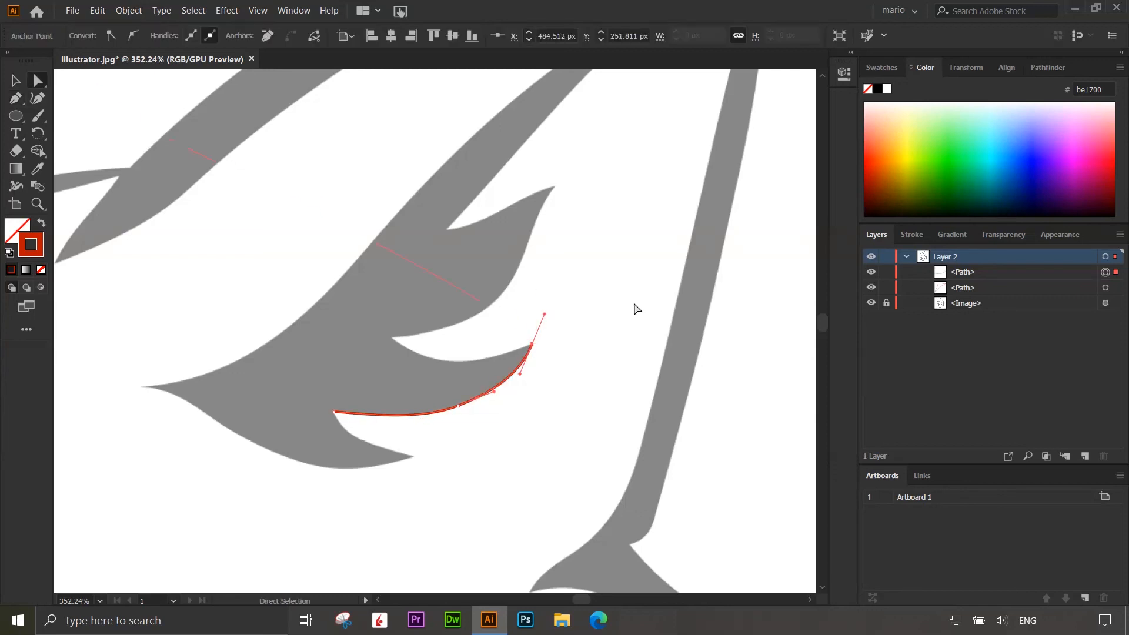
left_click(88, 112)
Convert the tuft curve's middle anchor to a corner with the Anchor Point tool, and pull its handles out again
left_click(15, 99)
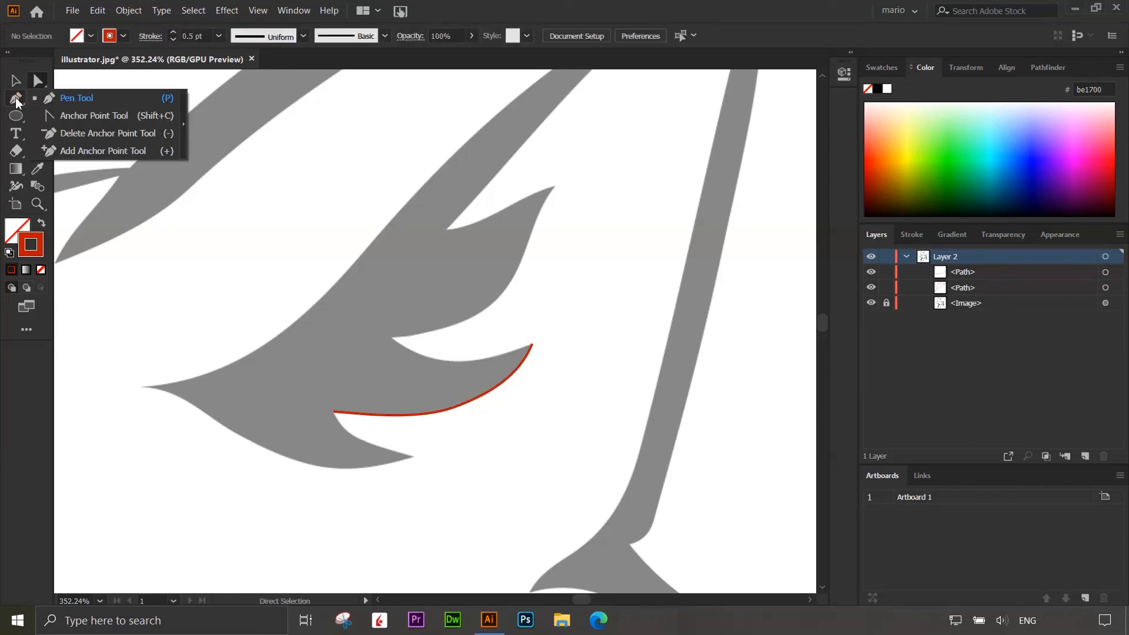
left_click(97, 117)
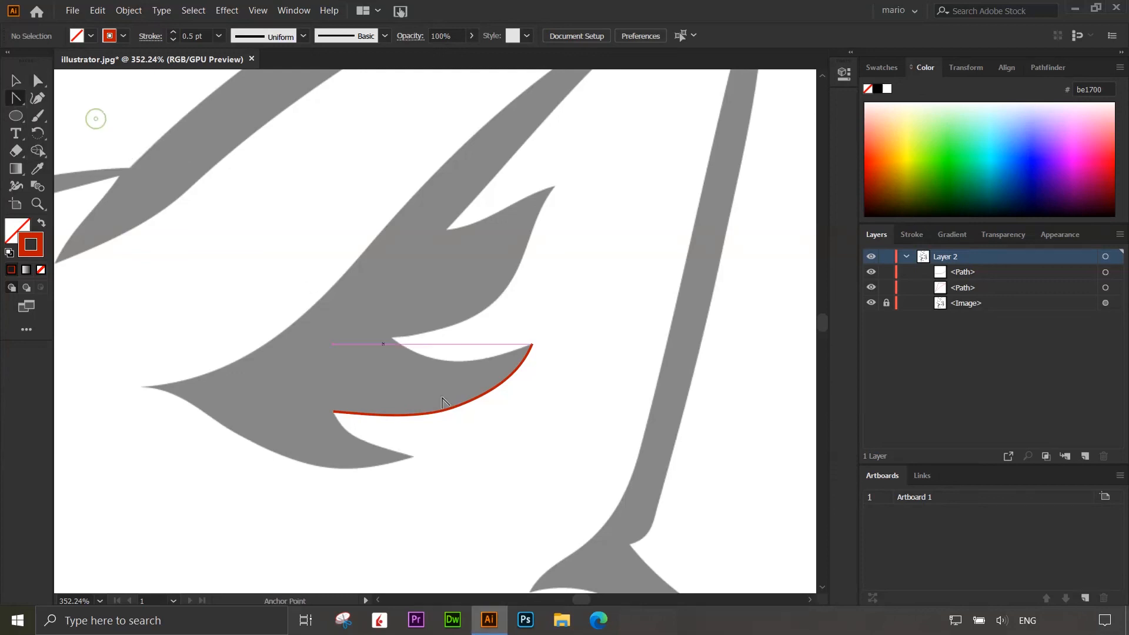
left_click(459, 408)
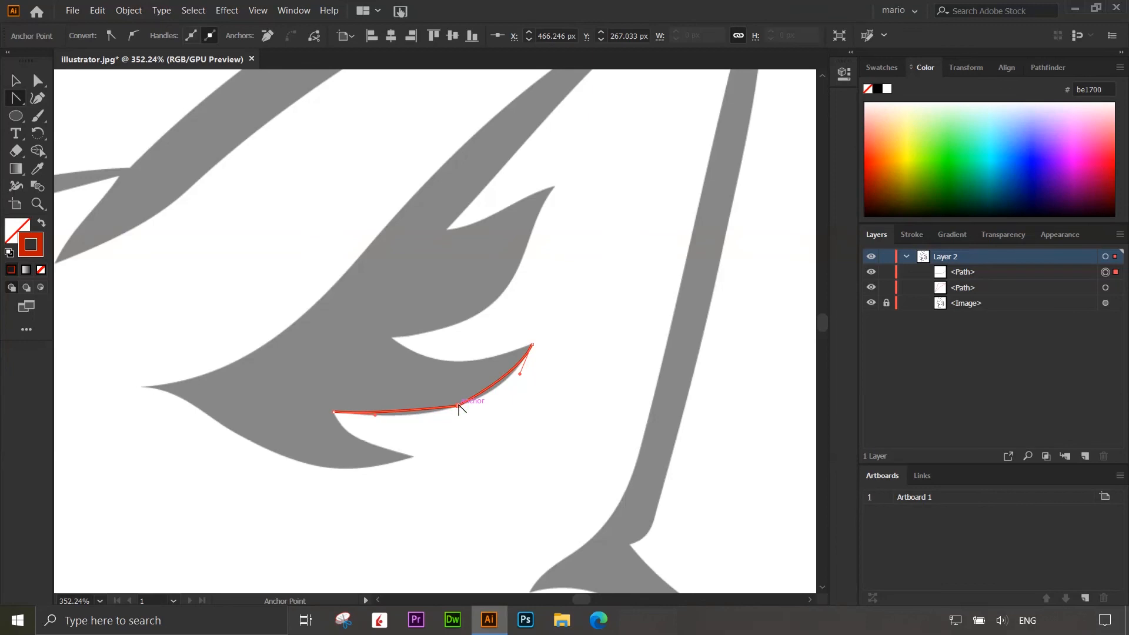
left_click_drag(458, 407, 480, 398)
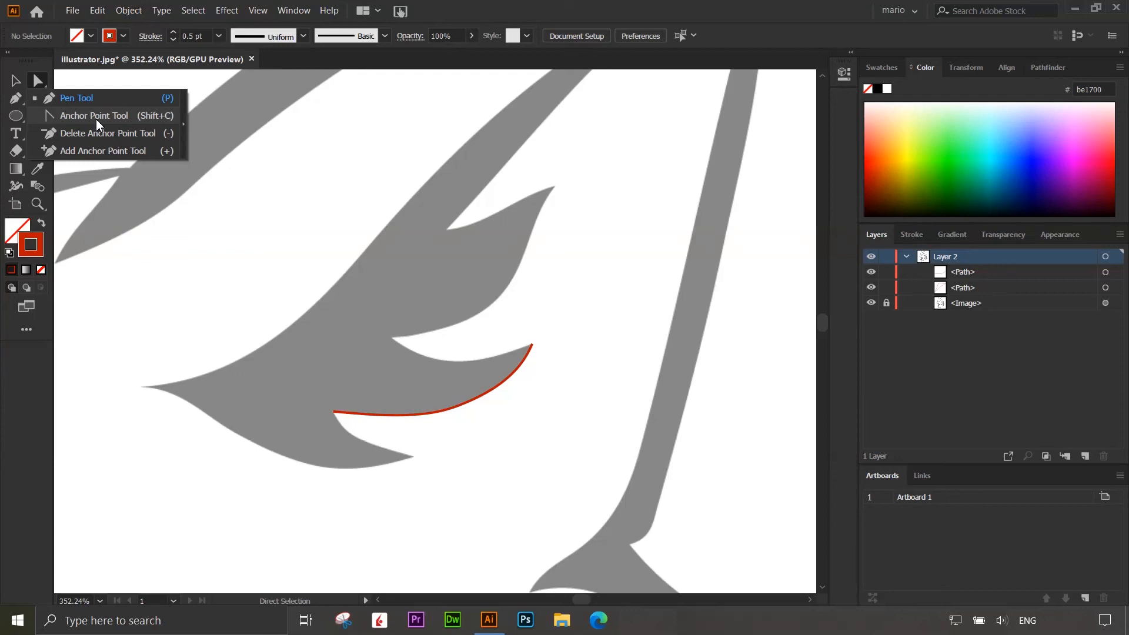
Delete the curved tuft path and the traced eye path so that only the locked fox image remains
left_click(96, 116)
key("Delete")
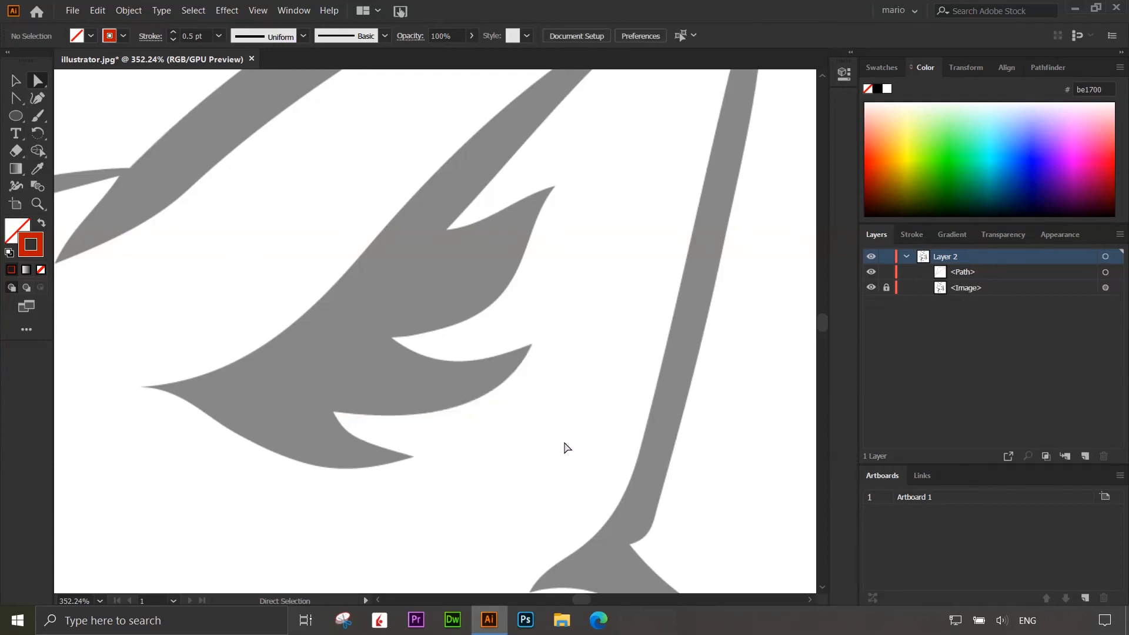
key("ctrl+minus")
key("ctrl+minus")
key("ctrl+minus")
key("ctrl+minus")
key("ctrl+minus")
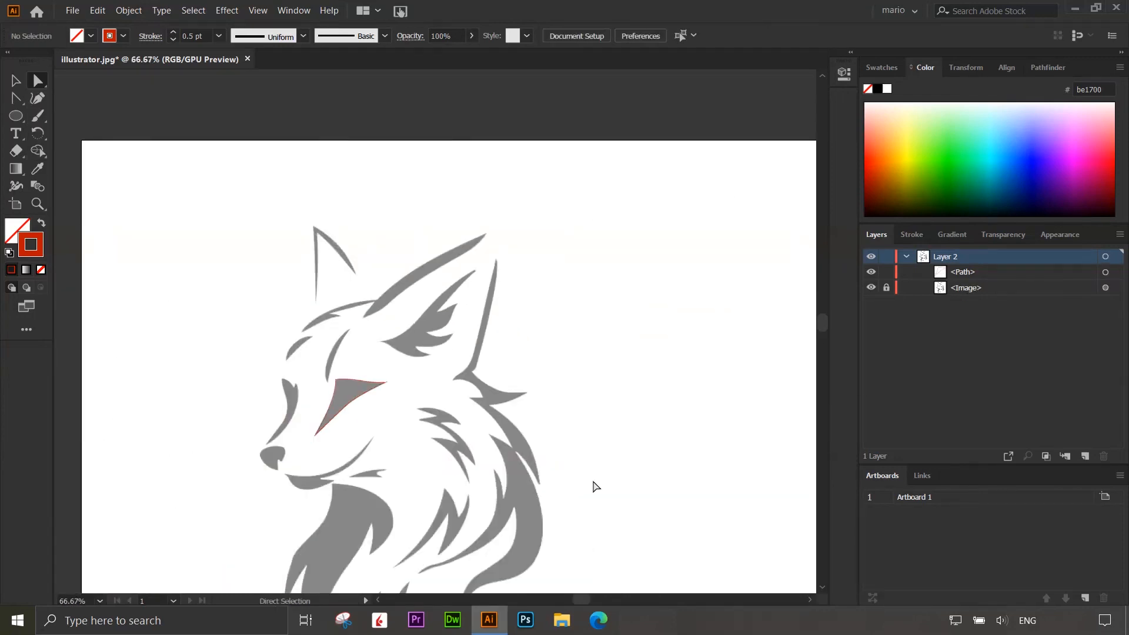
left_click_drag(309, 277, 445, 382)
key("Delete")
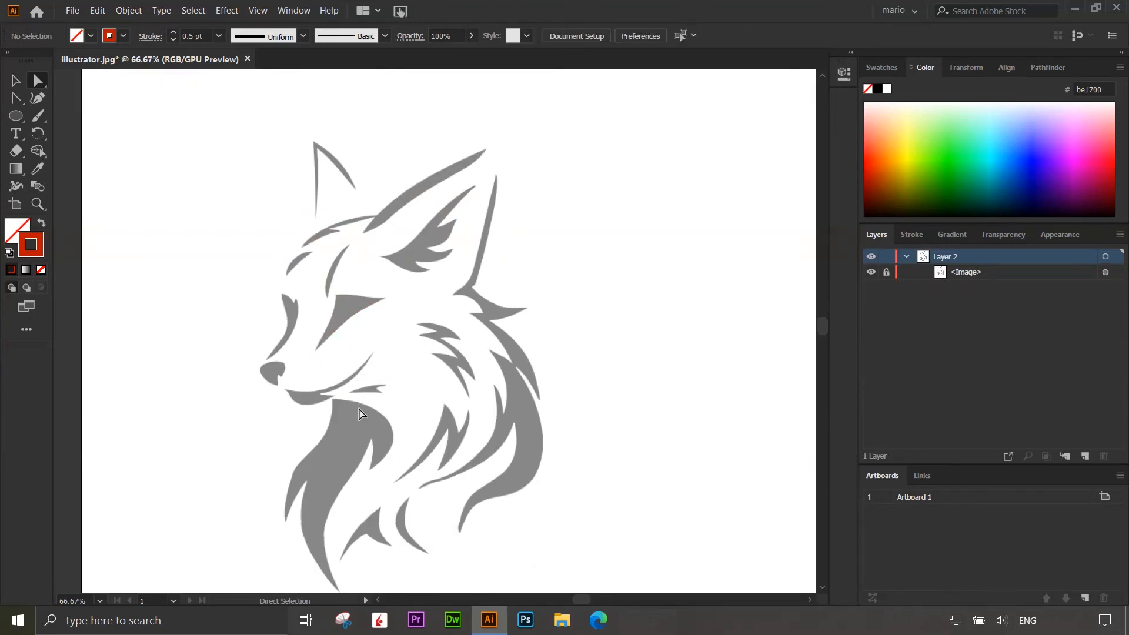
scroll(361, 414, "down", 1)
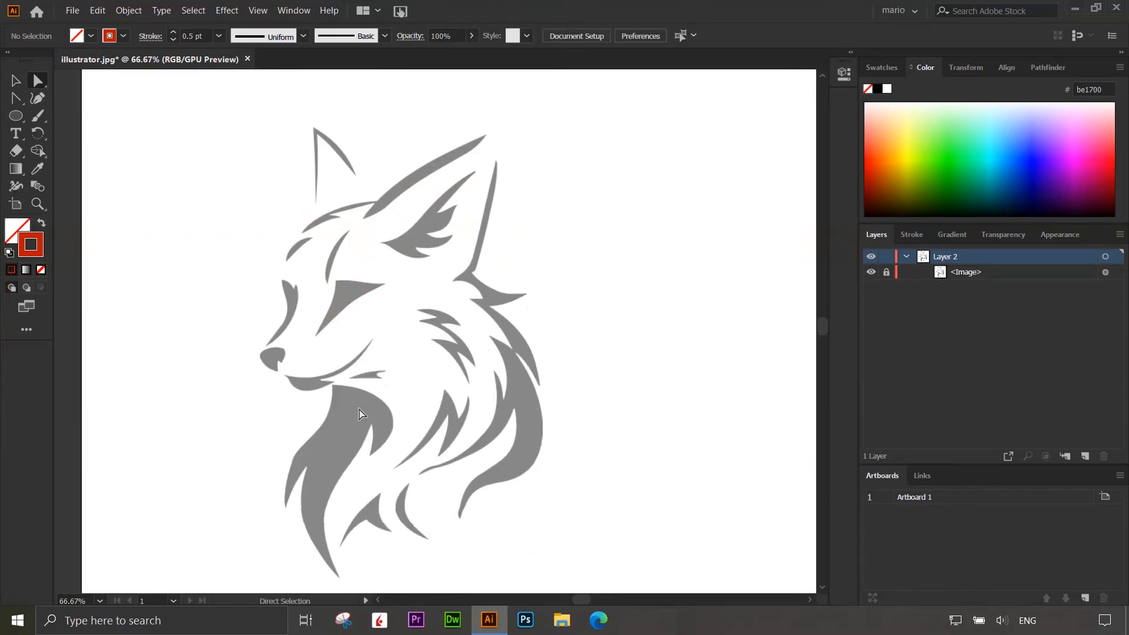